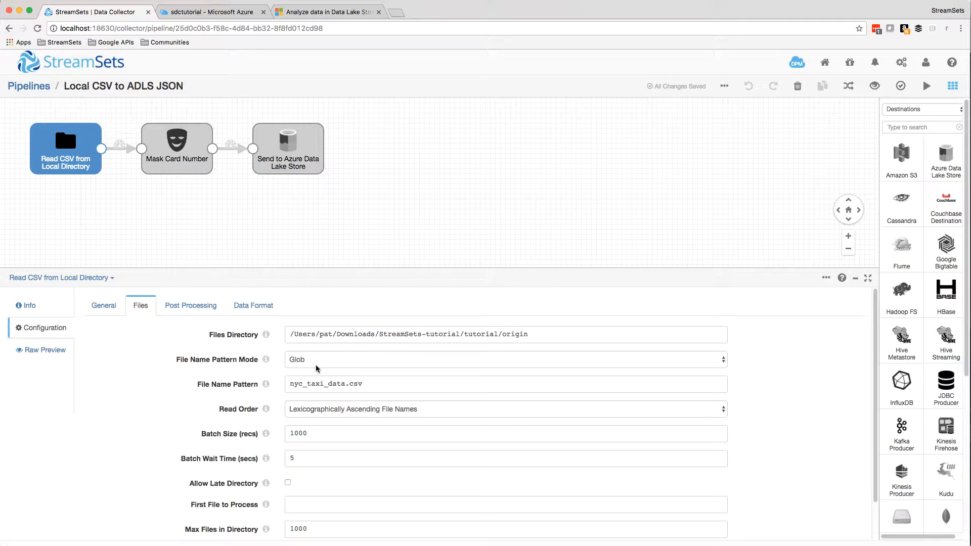
# - Review the Mask Card Number settings and the Azure Data Lake Store stage's connection, output files and data format configuration
pyautogui.click(190, 163)
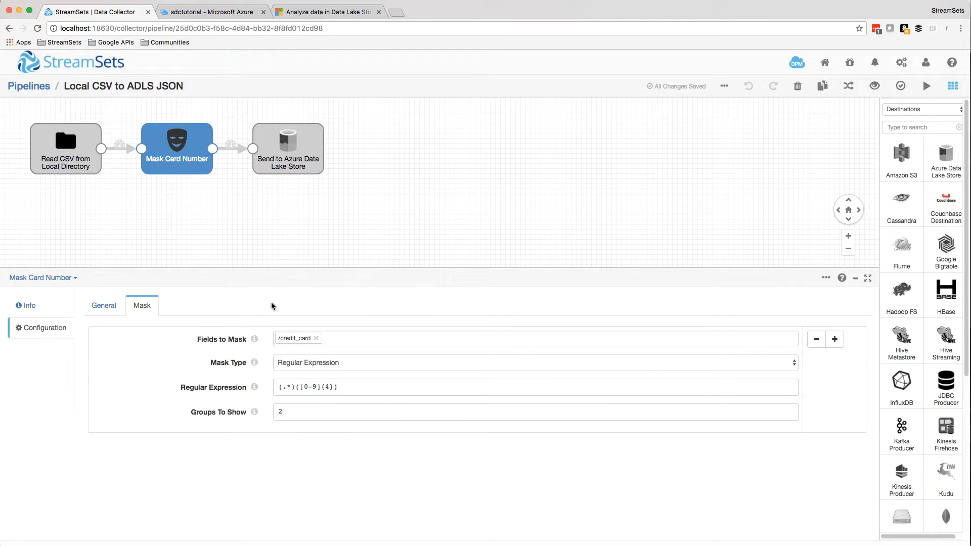
pyautogui.click(295, 147)
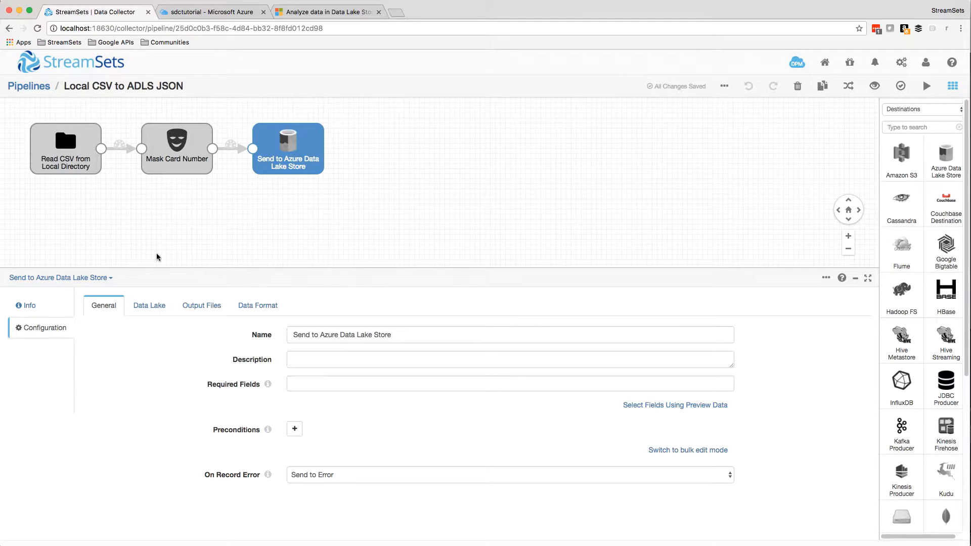
pyautogui.click(146, 310)
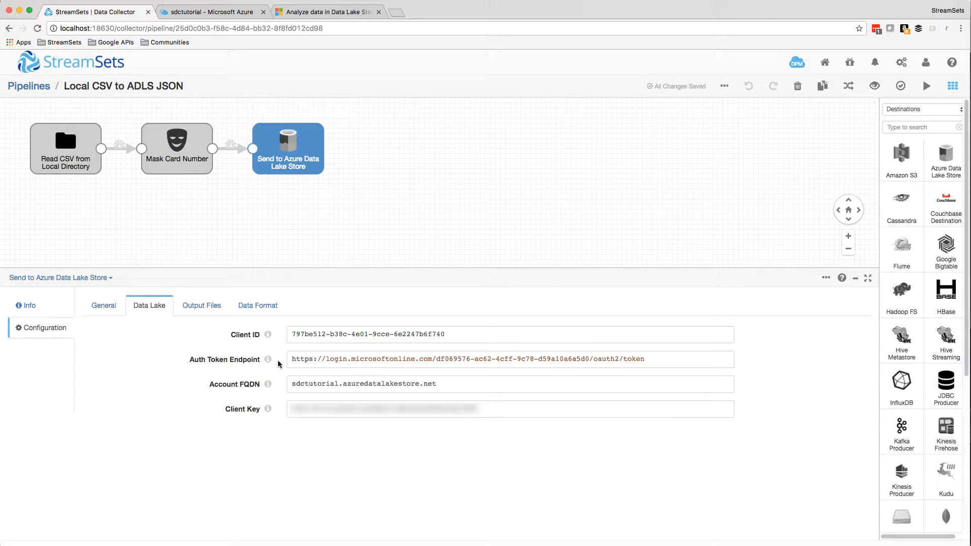
pyautogui.click(196, 307)
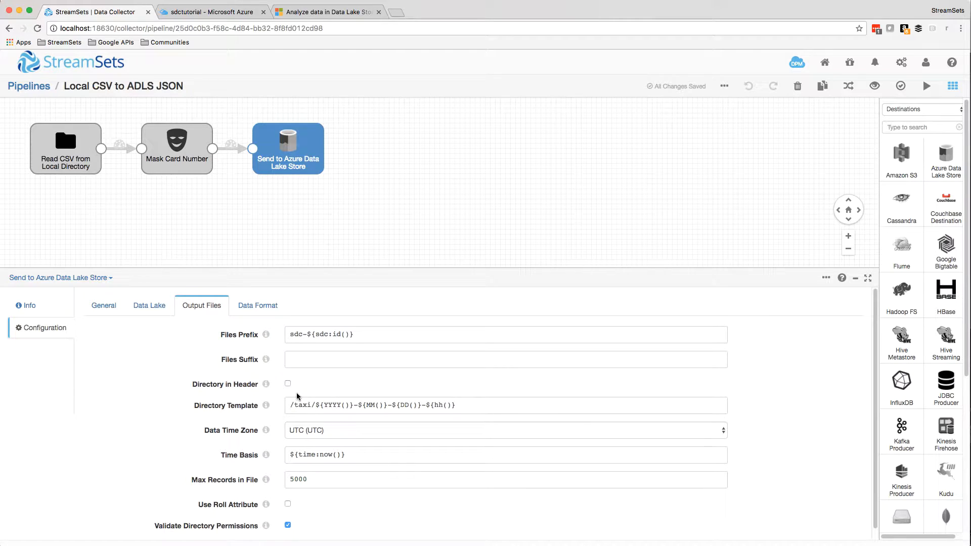
pyautogui.click(274, 305)
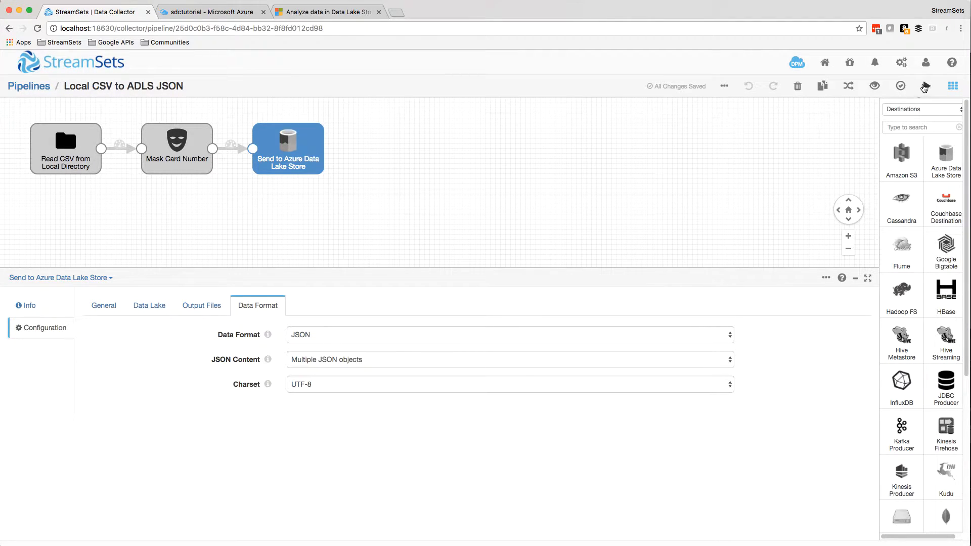
# - Run the Local CSV to ADLS JSON pipeline and stop it once the records are processed
pyautogui.click(925, 87)
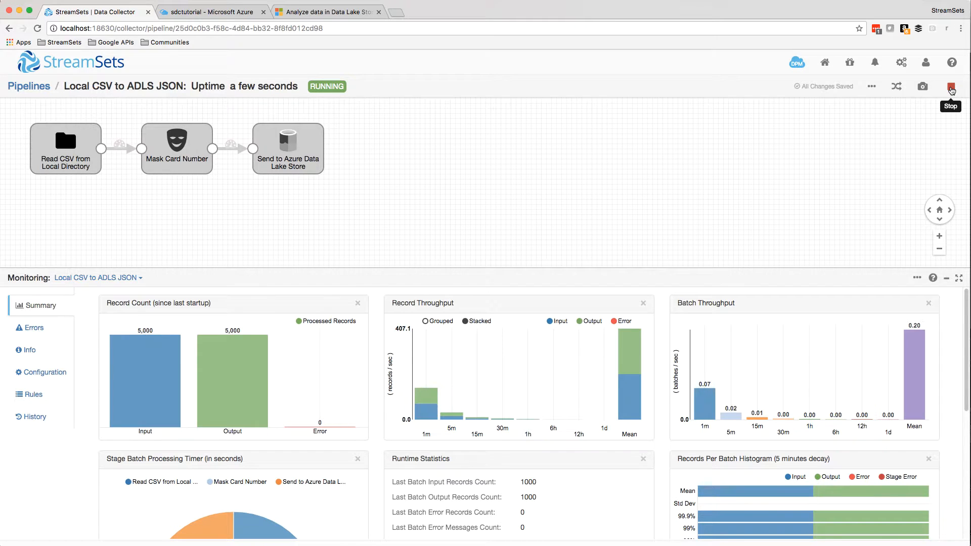
pyautogui.click(951, 88)
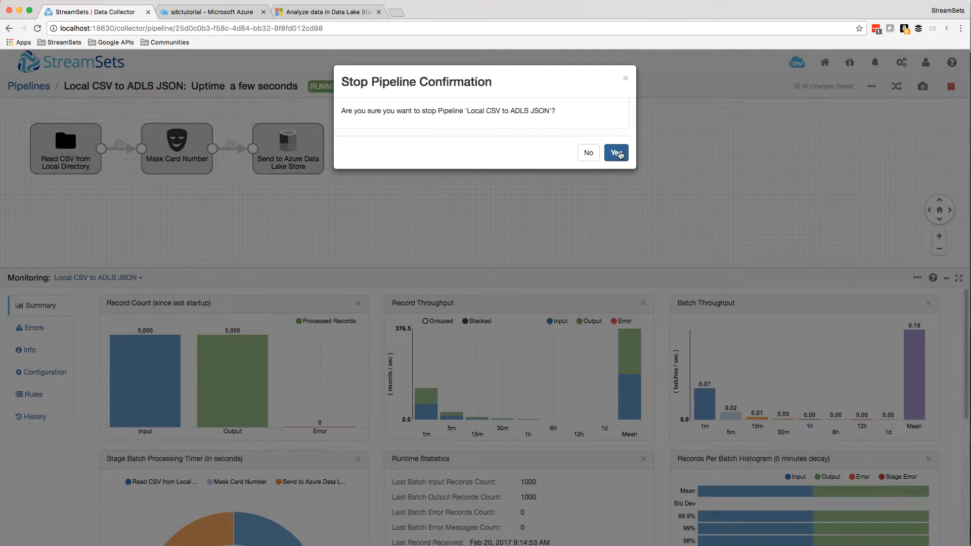
pyautogui.click(616, 153)
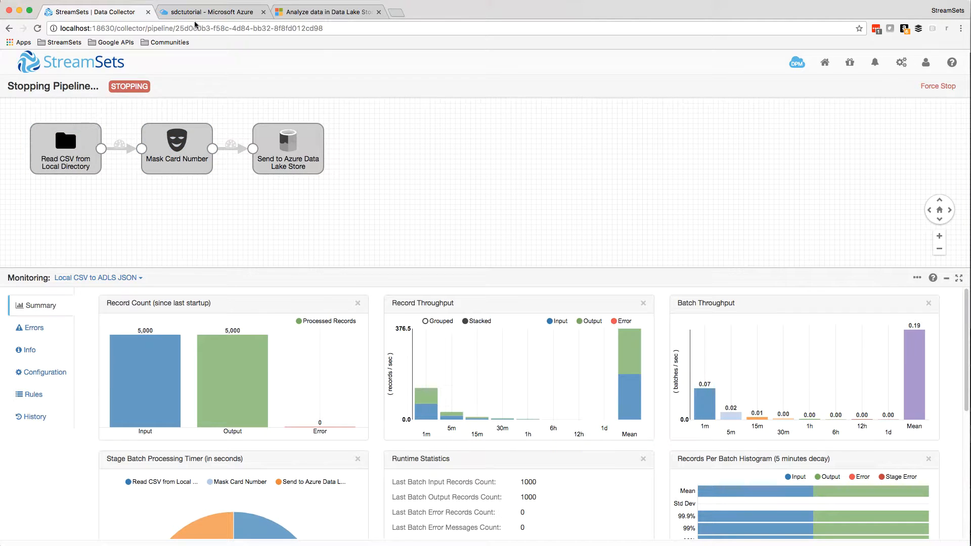
pyautogui.click(212, 12)
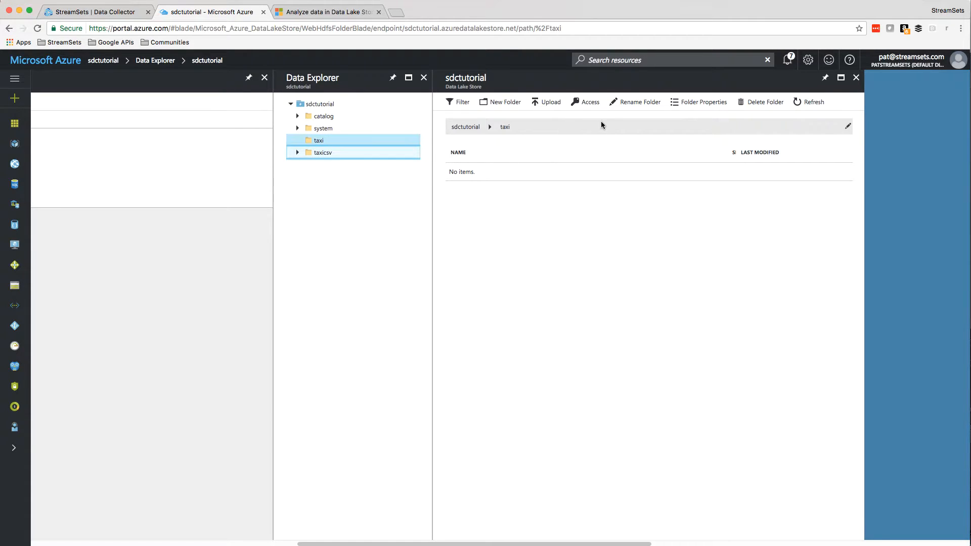
pyautogui.click(815, 104)
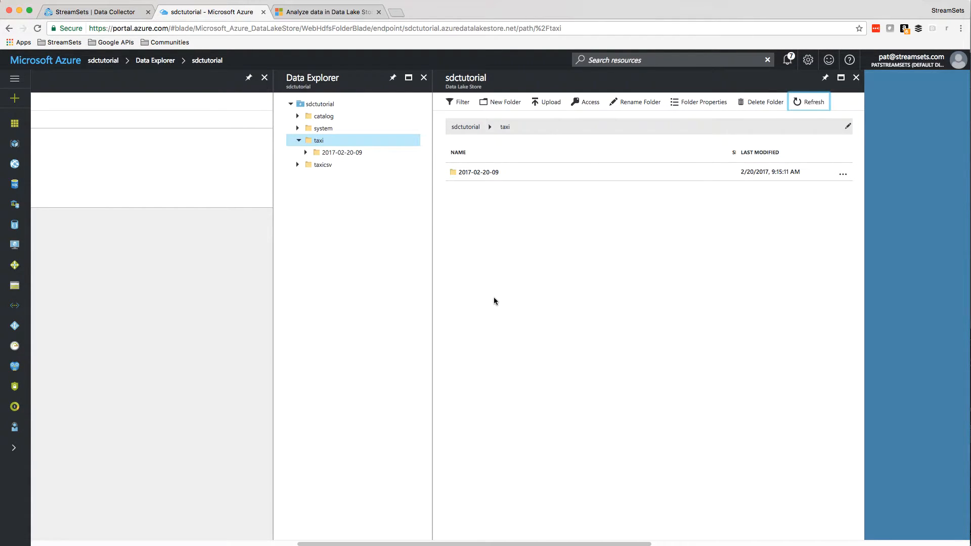
pyautogui.click(483, 175)
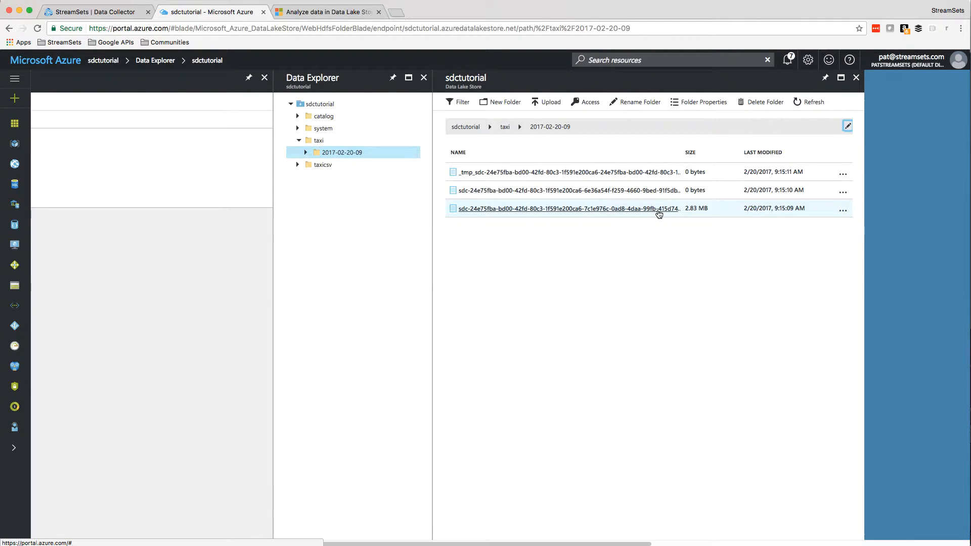
pyautogui.click(658, 210)
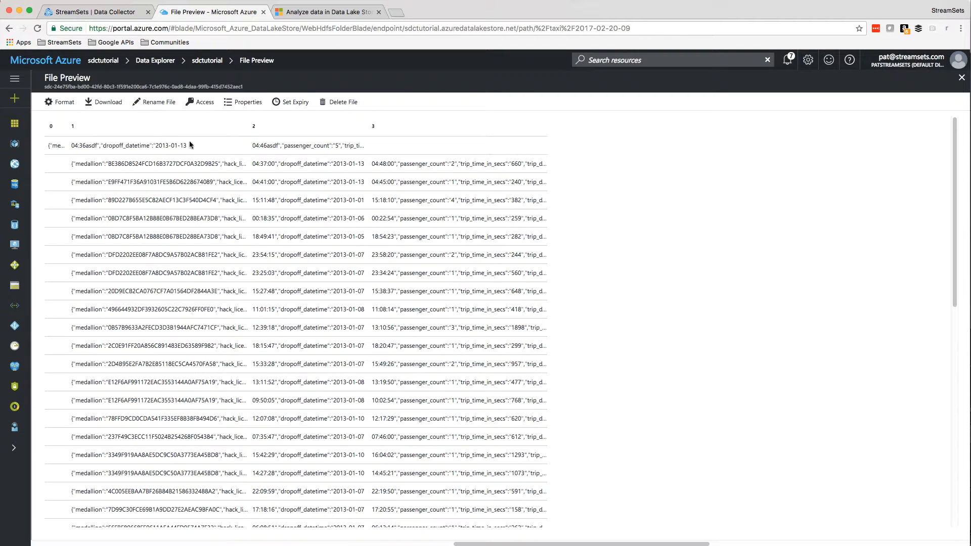
# - Set the file preview format to Text for the output file
pyautogui.click(60, 102)
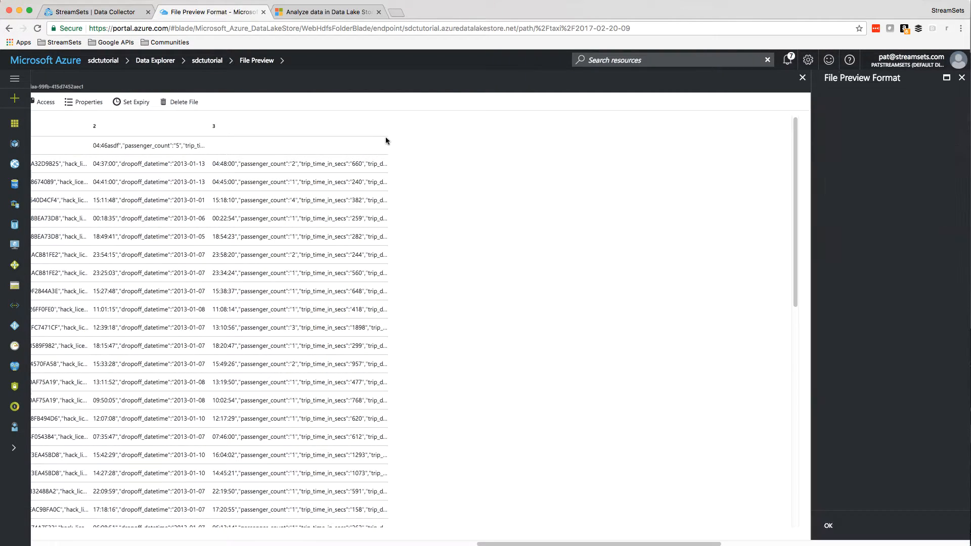
pyautogui.click(878, 116)
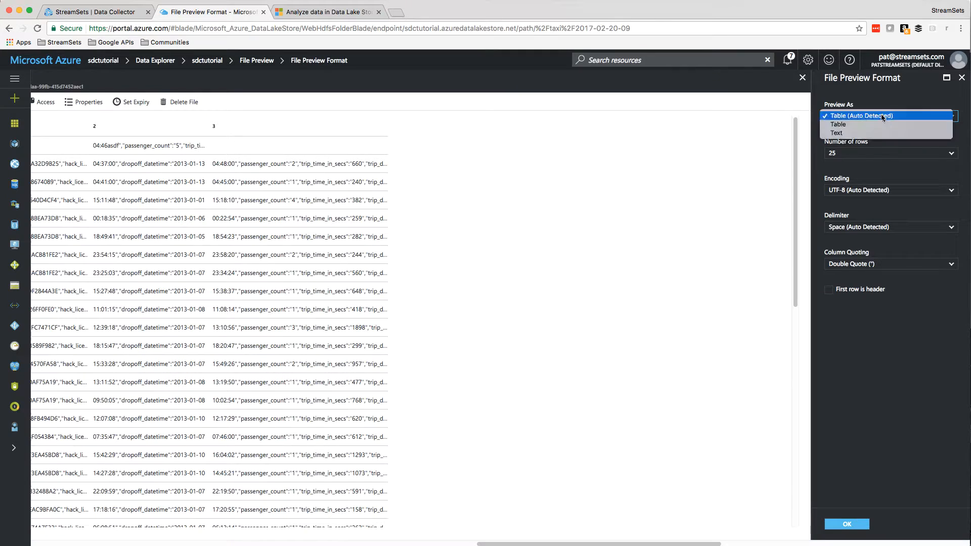
pyautogui.click(860, 133)
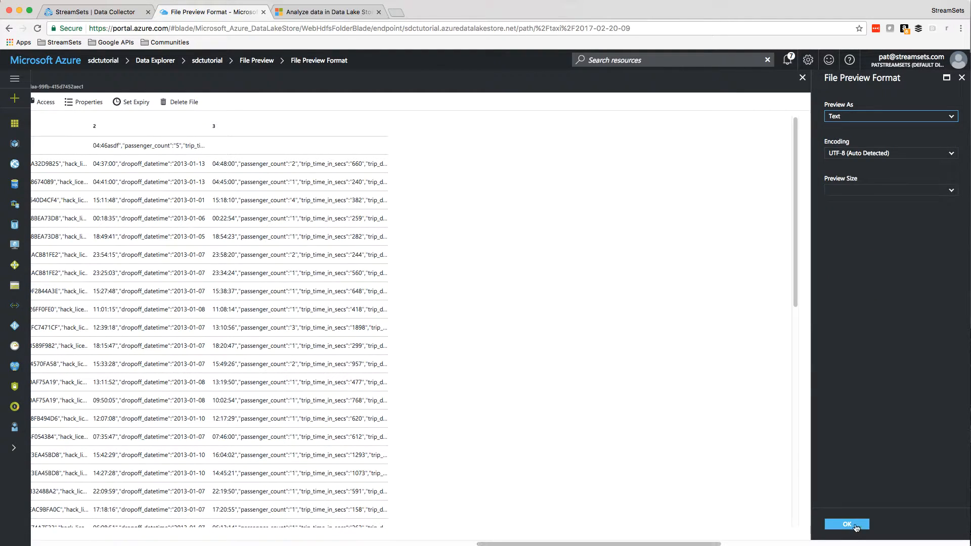
pyautogui.click(847, 525)
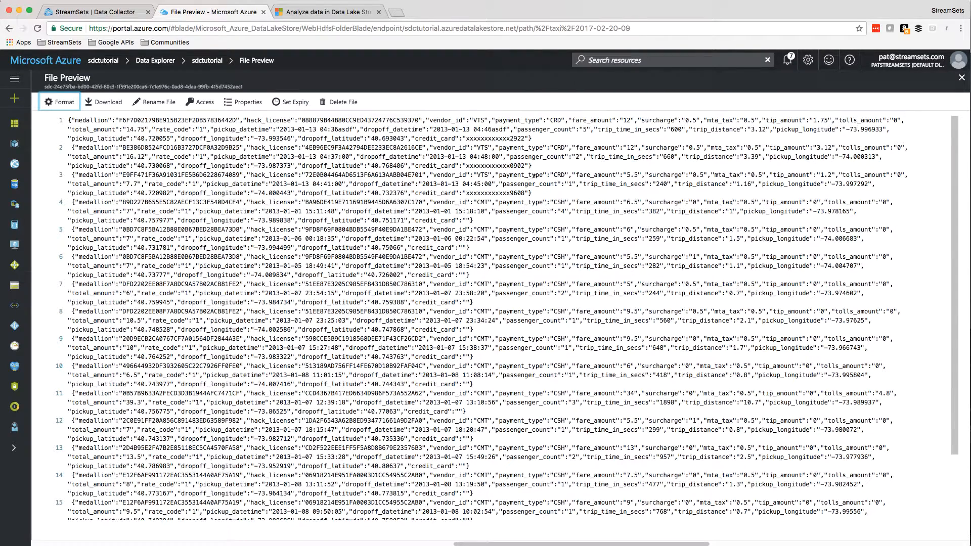
# - Examine the masked credit_card values in the first three JSON records by highlighting each one
pyautogui.doubleClick(481, 137)
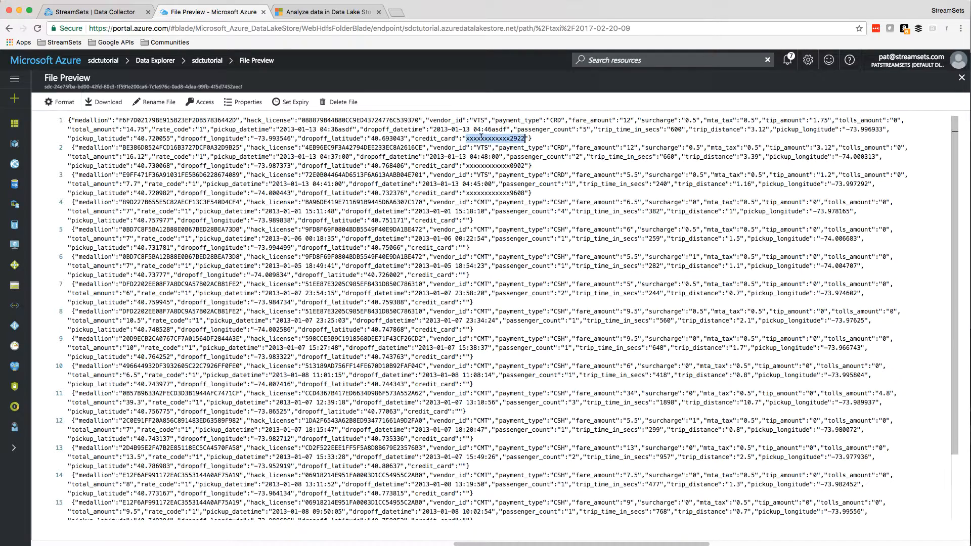
pyautogui.doubleClick(501, 165)
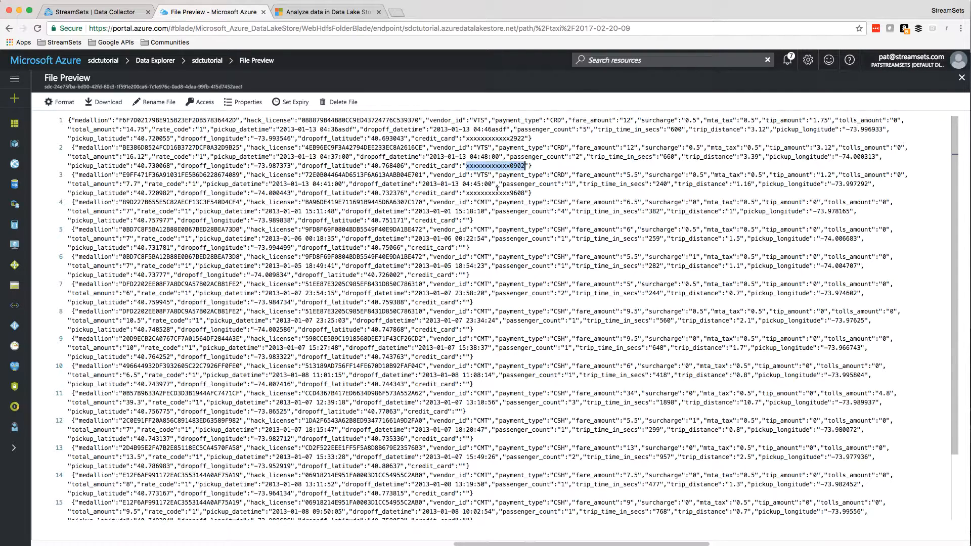
pyautogui.doubleClick(497, 193)
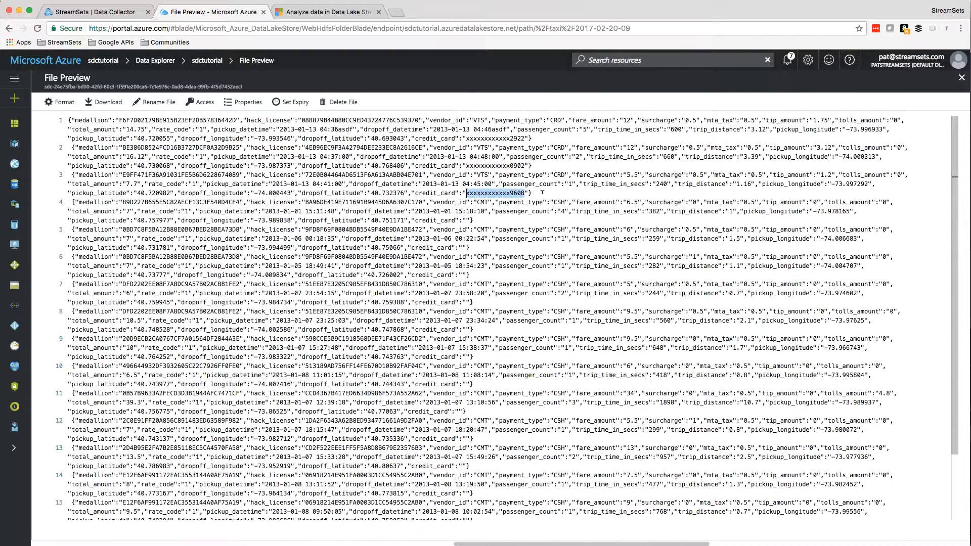
pyautogui.click(543, 192)
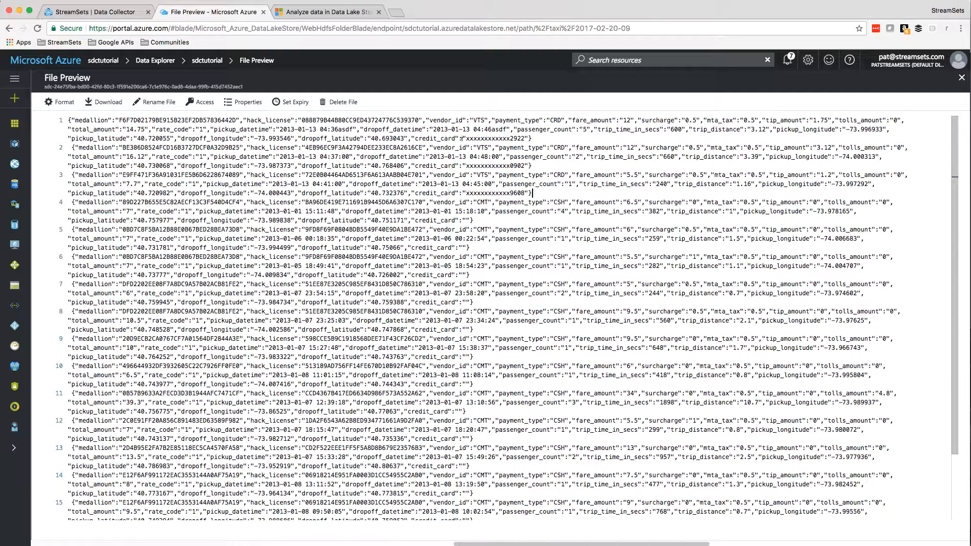
# - Switch back to StreamSets Data Collector and open the Taxi Transactions to ADLS pipeline from the pipelines list
pyautogui.click(91, 12)
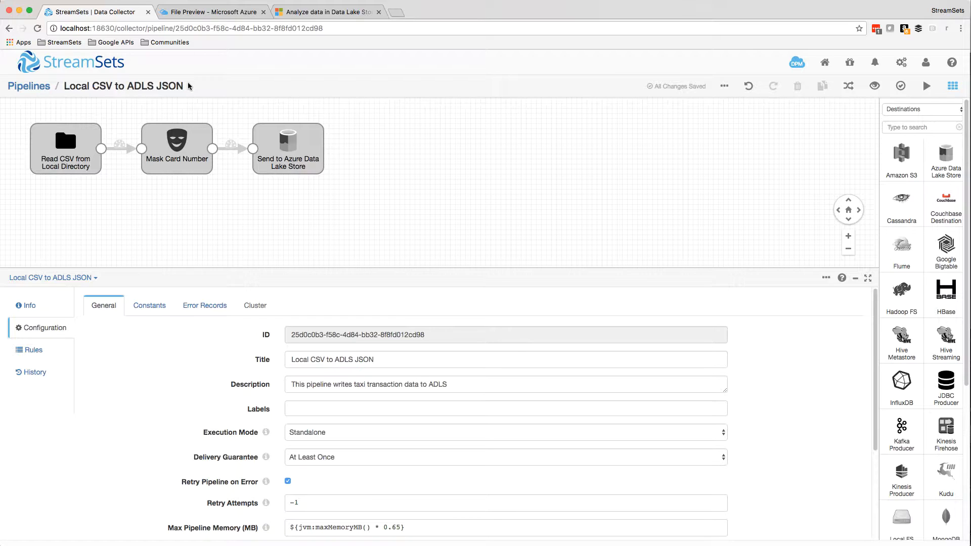
pyautogui.click(280, 146)
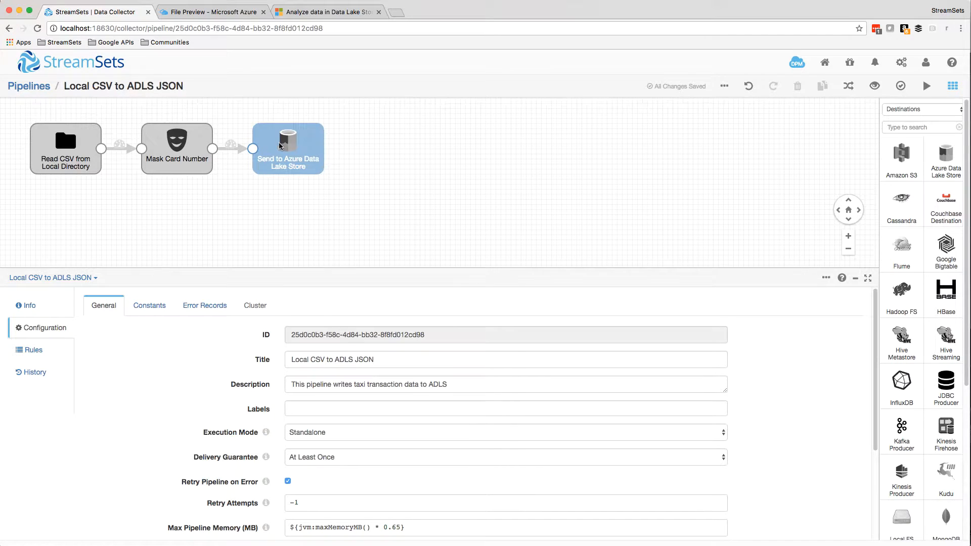
pyautogui.click(355, 122)
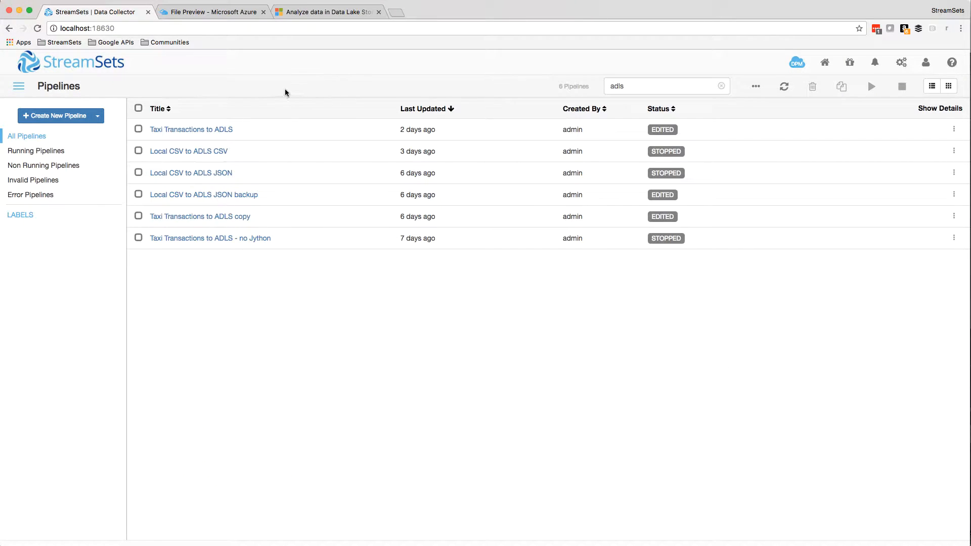
pyautogui.click(226, 130)
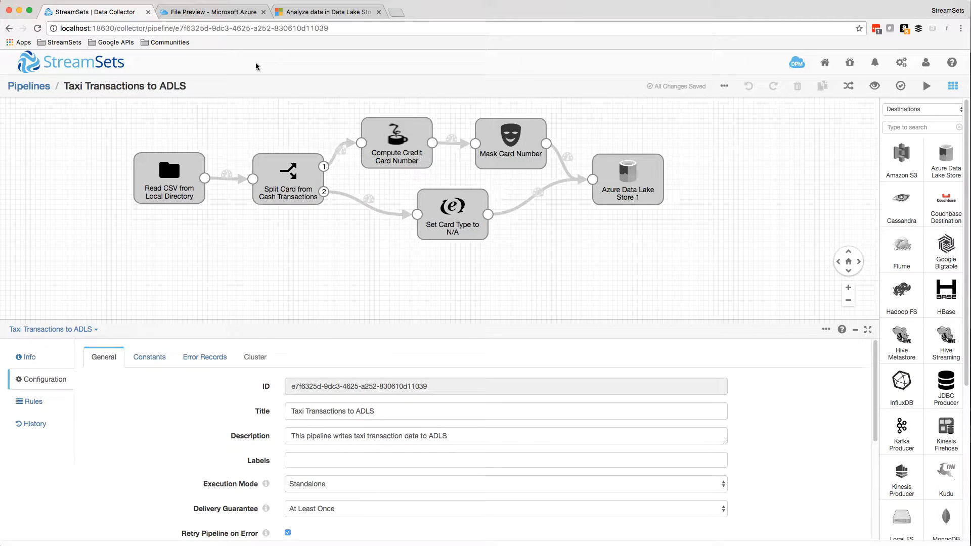
# - Examine the Jython script of the Compute Credit Card Number stage and the data format settings of Azure Data Lake Store 1
pyautogui.click(282, 181)
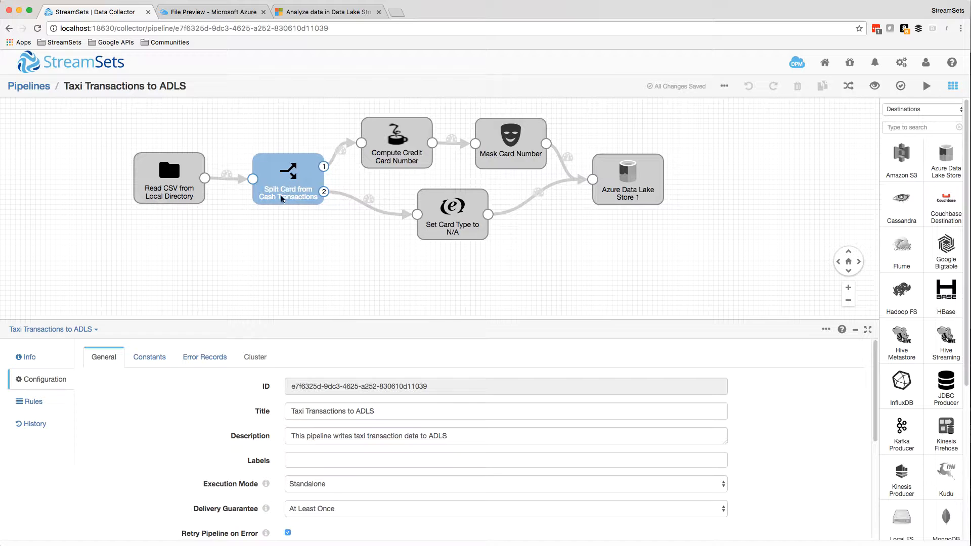
pyautogui.click(395, 138)
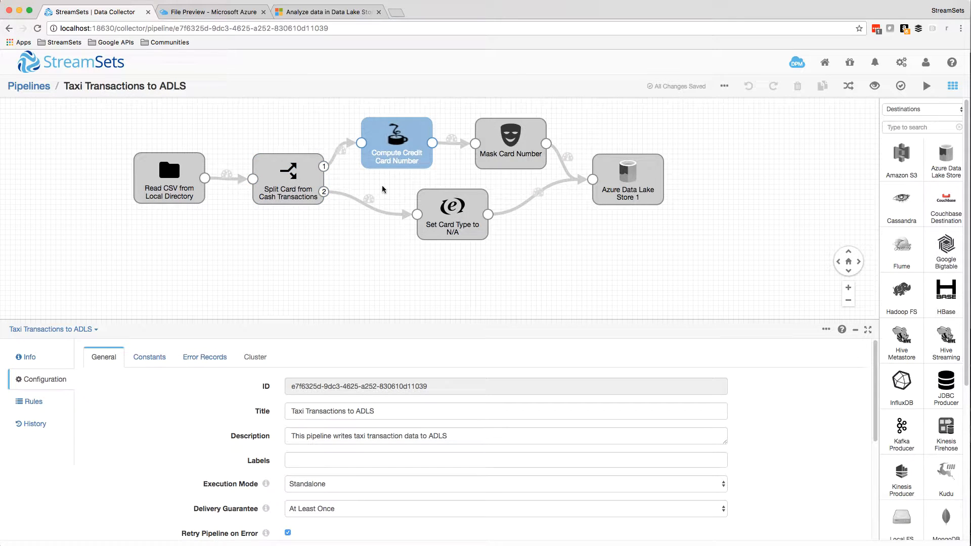
pyautogui.click(144, 357)
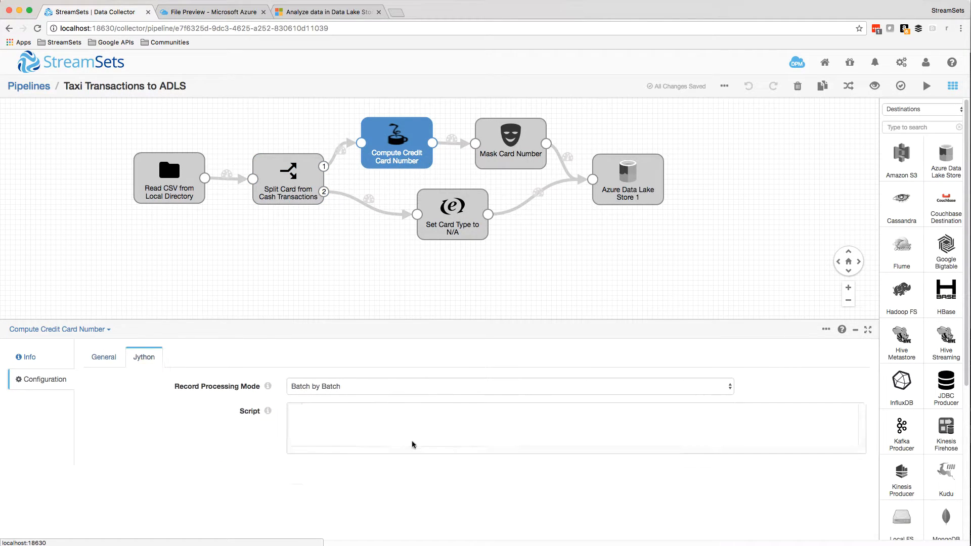
pyautogui.scroll(-3, 427, 443)
pyautogui.scroll(-3, 426, 443)
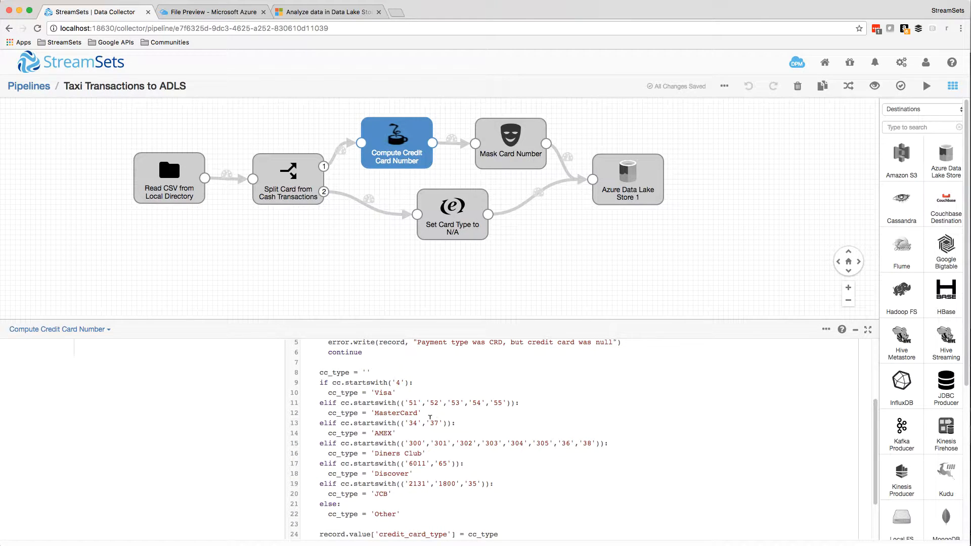
pyautogui.scroll(5, 430, 417)
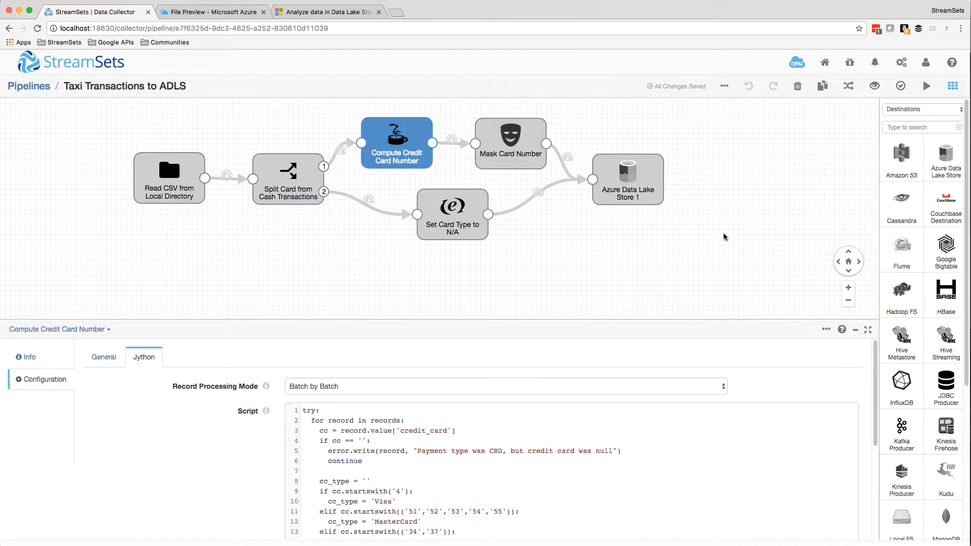
pyautogui.click(661, 204)
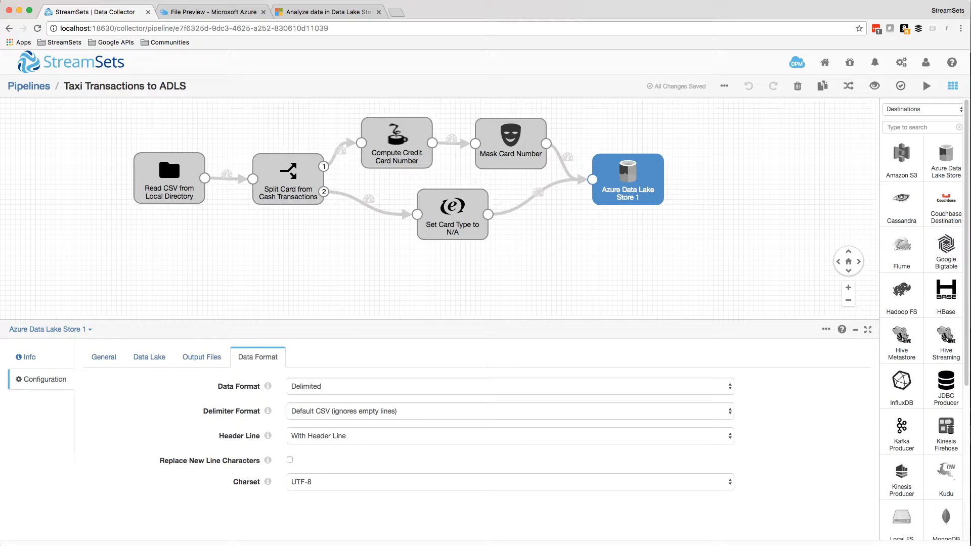
pyautogui.click(212, 11)
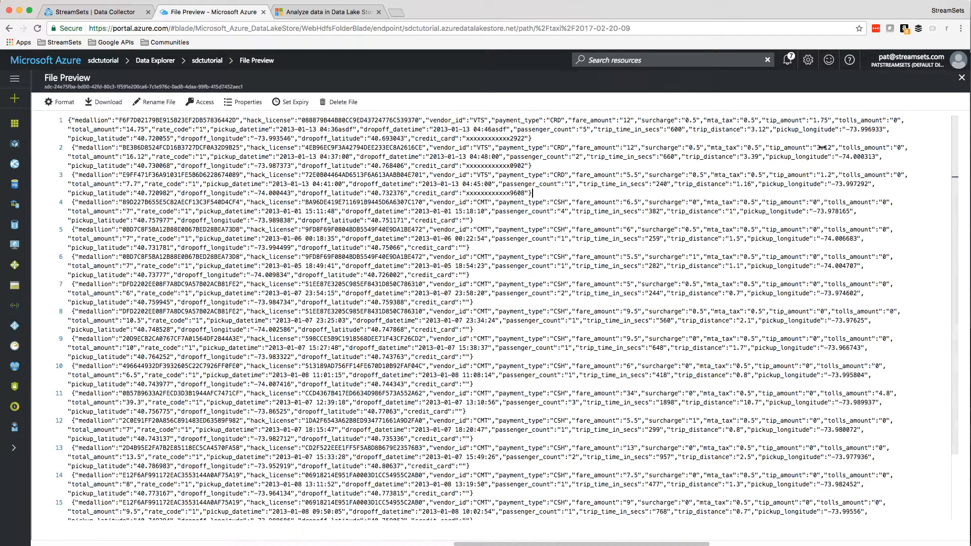
pyautogui.click(962, 78)
pyautogui.click(75, 126)
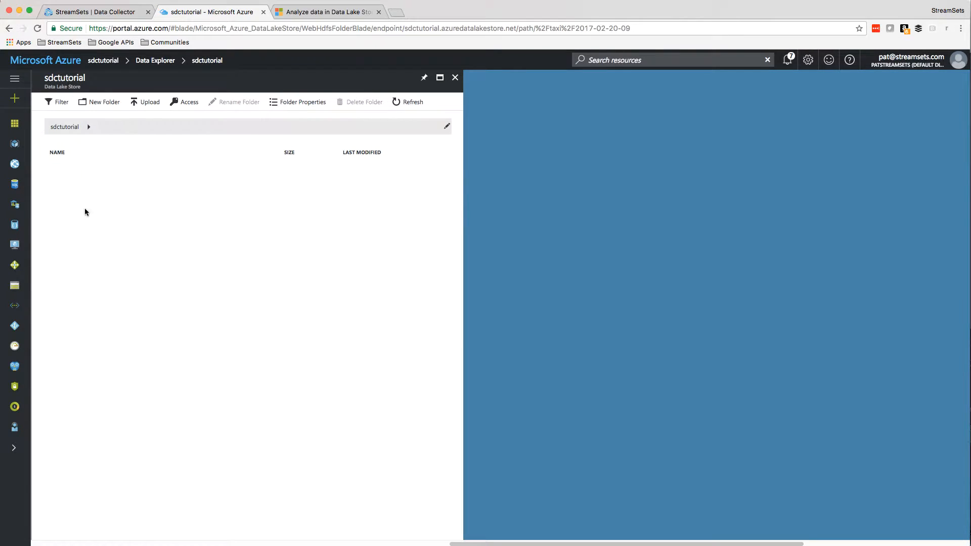
pyautogui.click(83, 173)
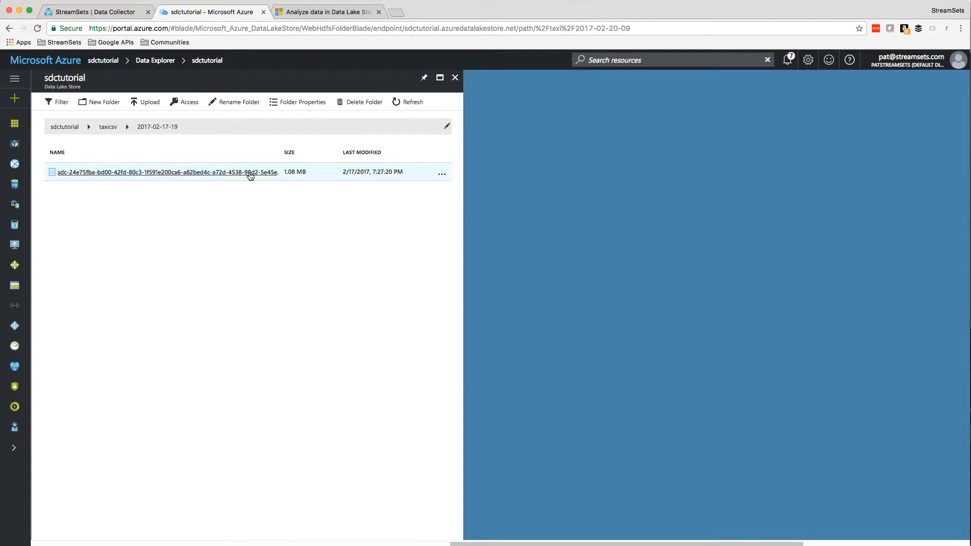
pyautogui.click(250, 173)
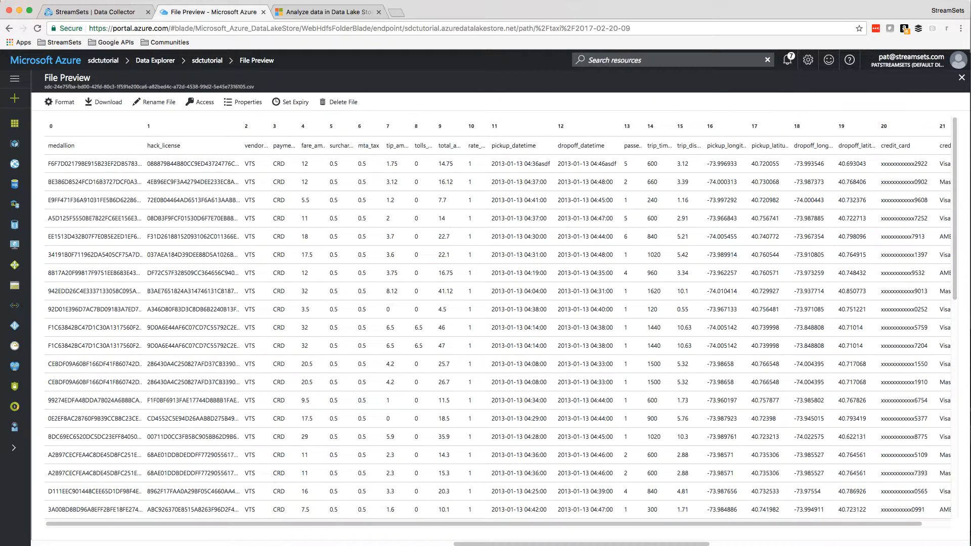
pyautogui.hscroll(2, 933, 218)
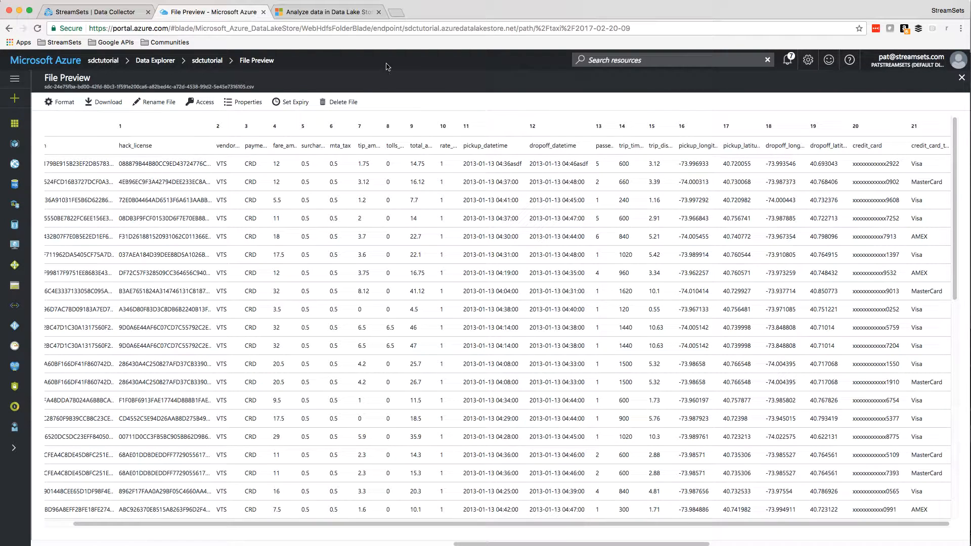
# - View the article on analyzing Data Lake Store data with Power BI, and switch to the taxi data report in Power BI Desktop
pyautogui.click(319, 13)
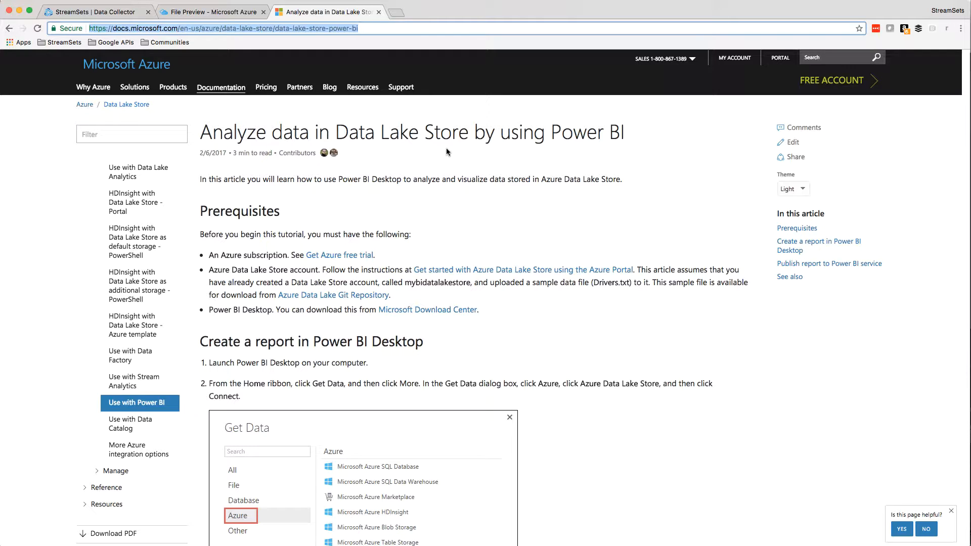
pyautogui.press('super+Tab')
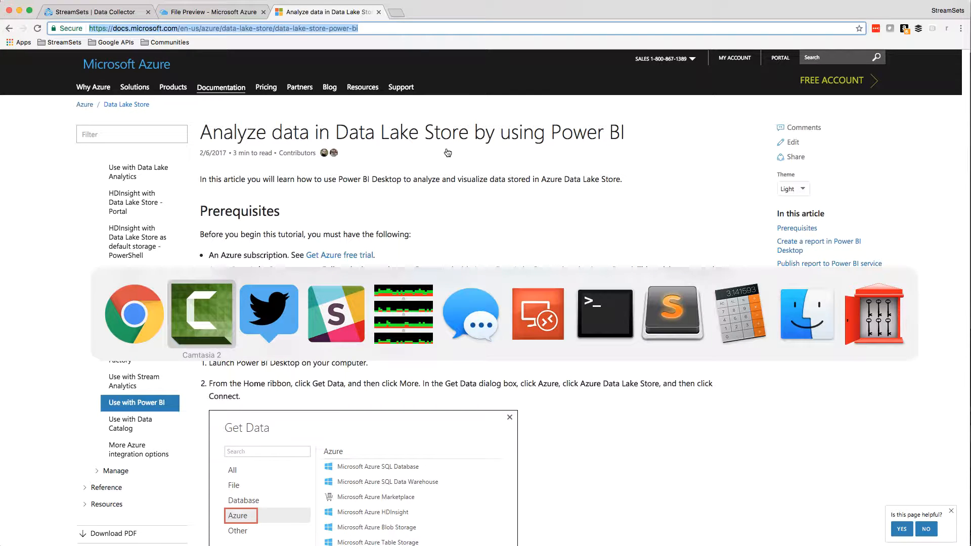
pyautogui.press('super+Tab')
pyautogui.press('super+Tab')
pyautogui.press('super+Tab')
pyautogui.press('super+Tab')
pyautogui.press('super+Tab')
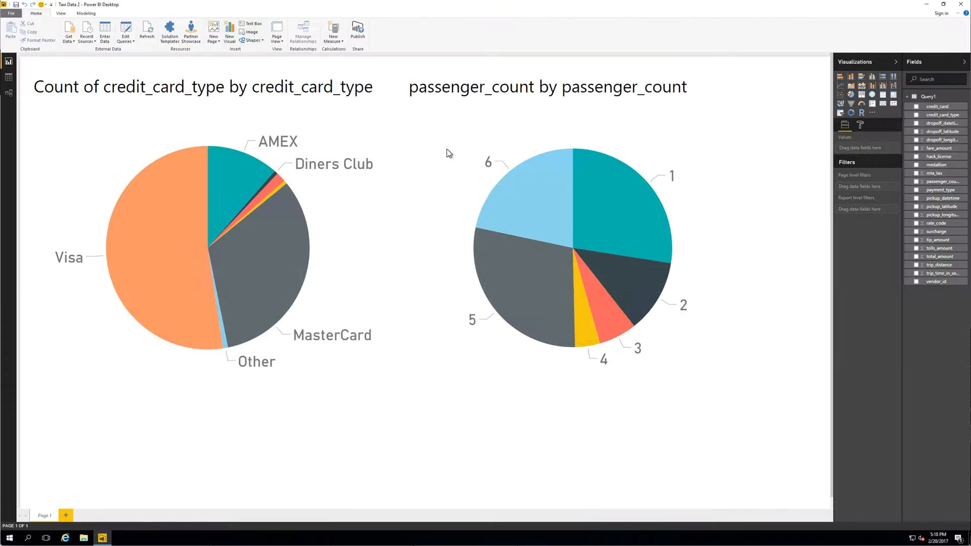